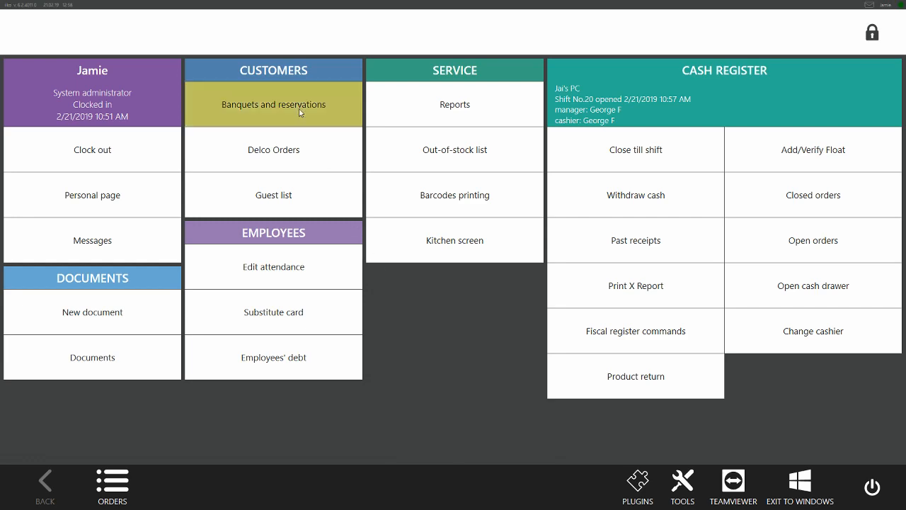
Create a new reservation from the reservations list and choose to register a new guest for it
{"action": "left_click", "coordinate": [110, 499]}
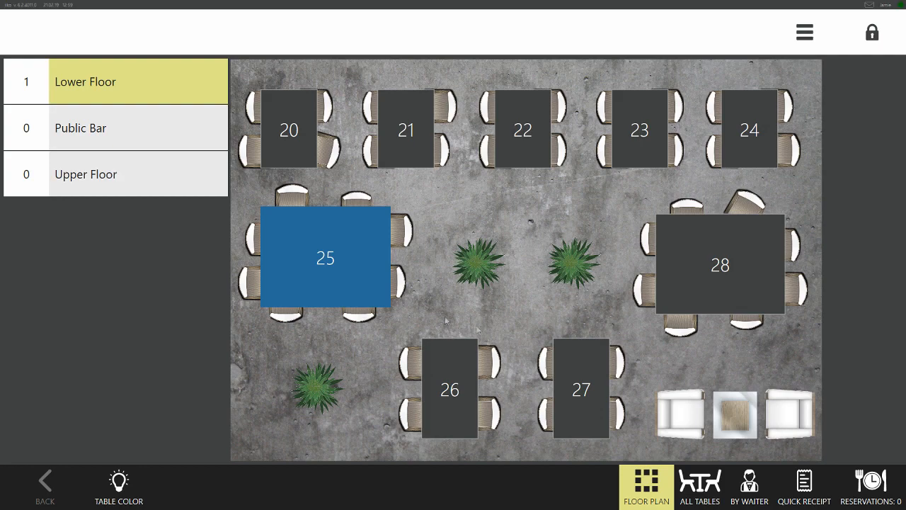
{"action": "left_click", "coordinate": [875, 488]}
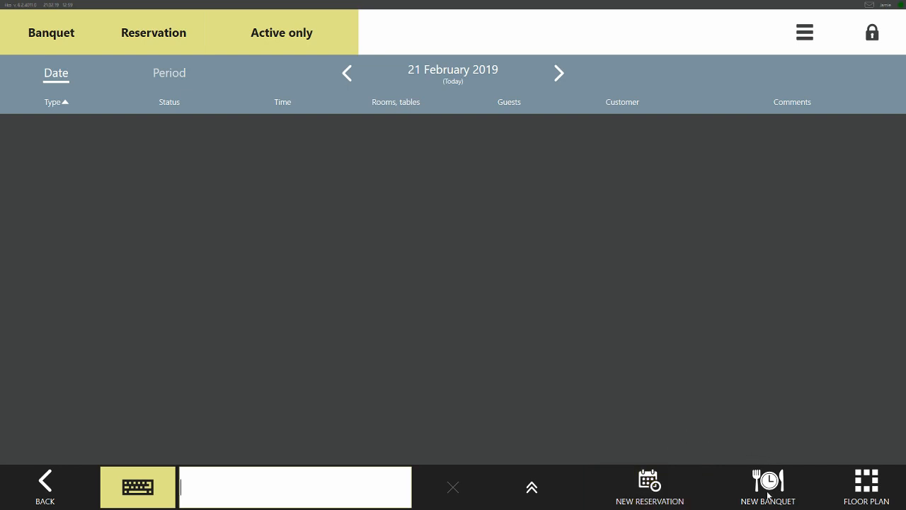
{"action": "left_click", "coordinate": [650, 484]}
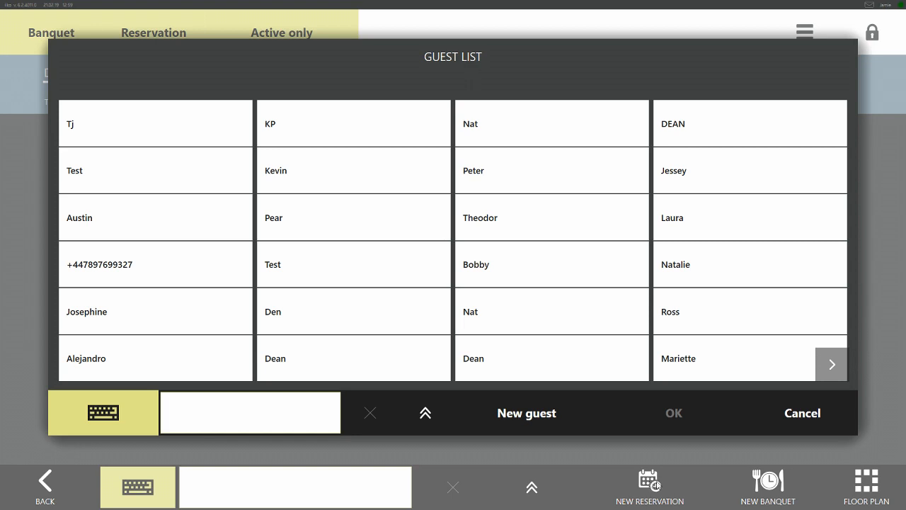
{"action": "left_click", "coordinate": [833, 368]}
{"action": "left_click", "coordinate": [548, 415]}
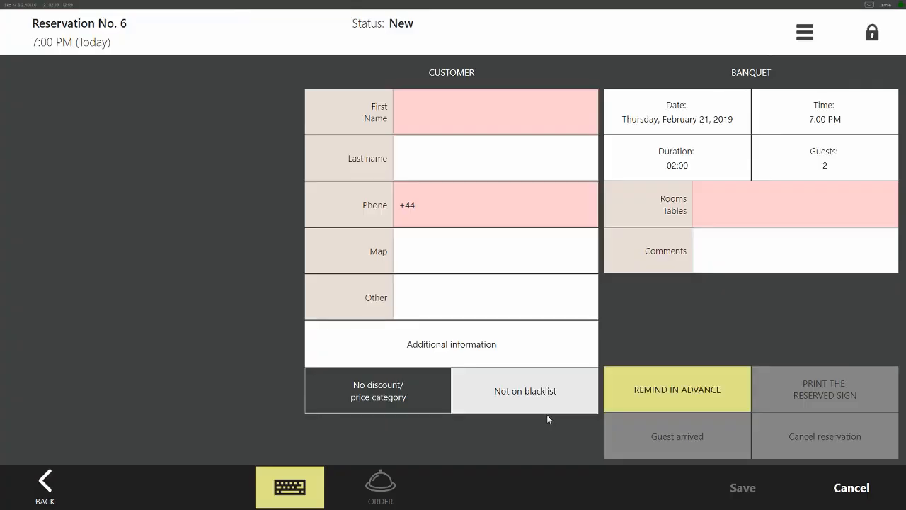
Enter the customer's first name and last name in the reservation
{"action": "left_click", "coordinate": [442, 109]}
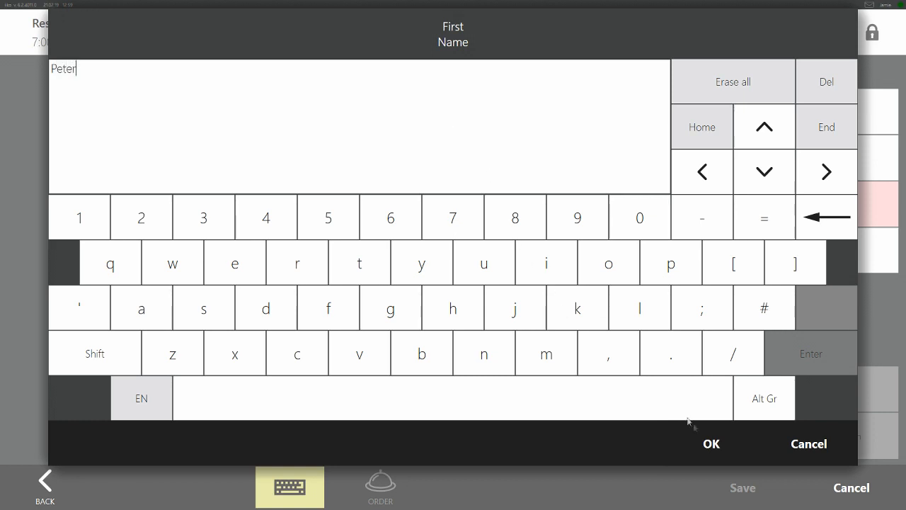
{"action": "left_click", "coordinate": [708, 439]}
{"action": "left_click", "coordinate": [481, 160]}
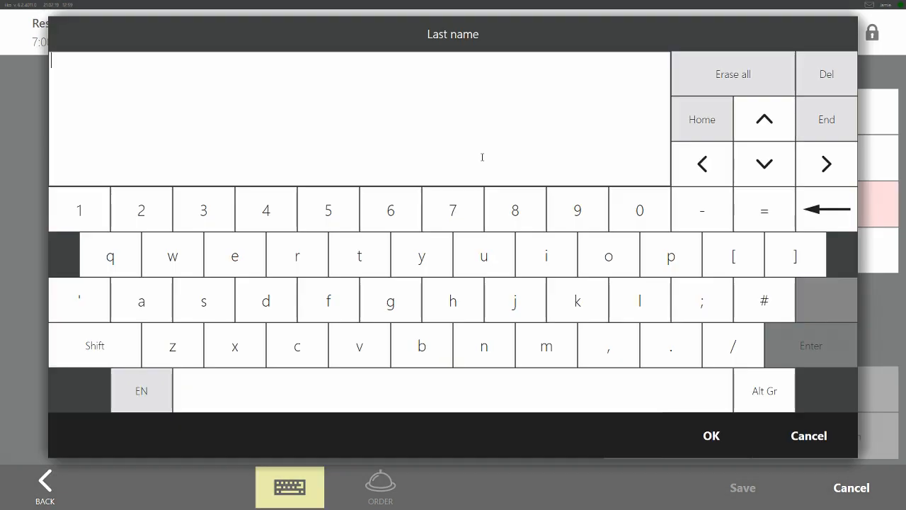
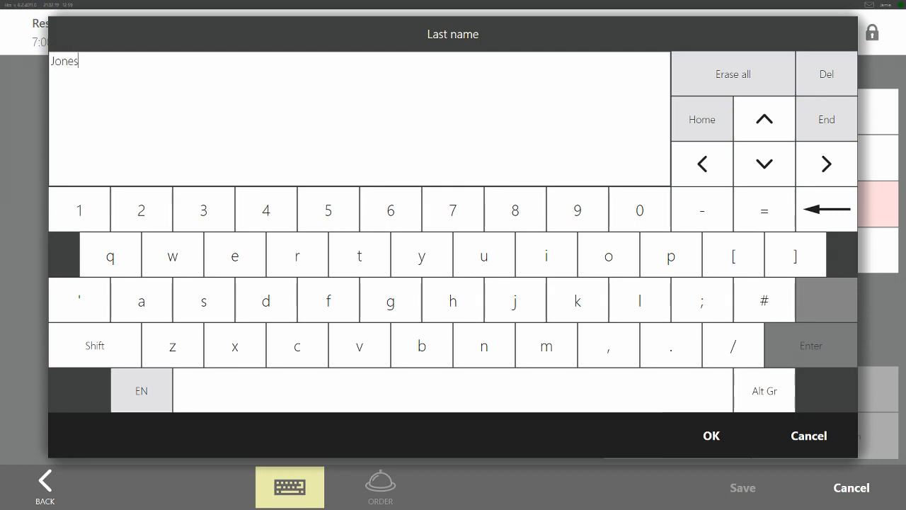
{"action": "left_click", "coordinate": [710, 433]}
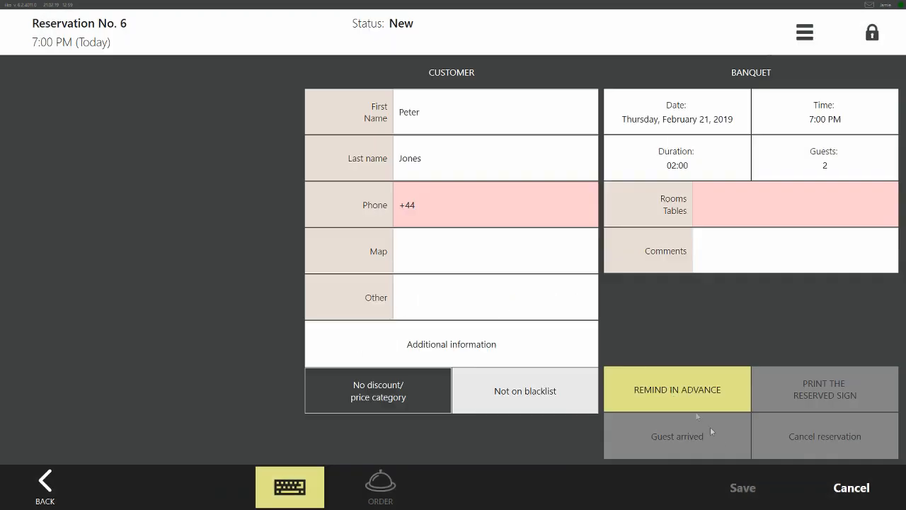
Enter the customer's phone number after the +44 prefix and confirm it
{"action": "left_click", "coordinate": [467, 212]}
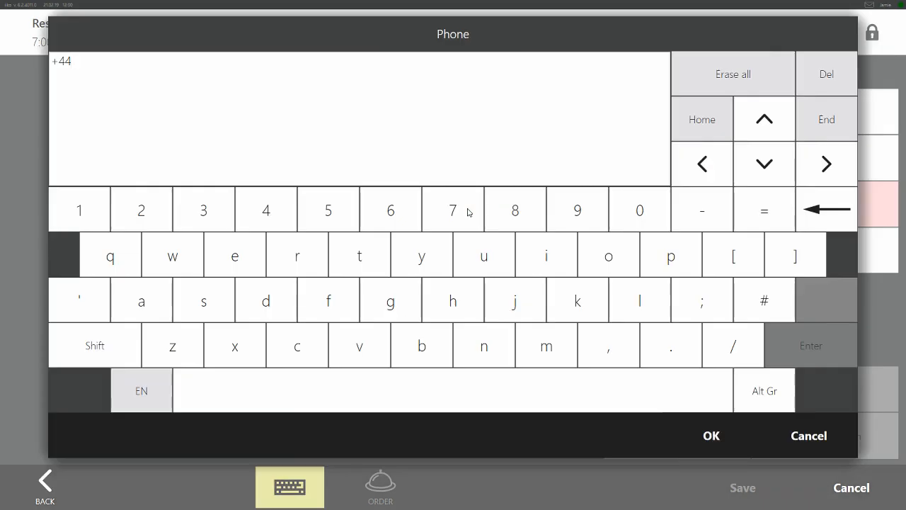
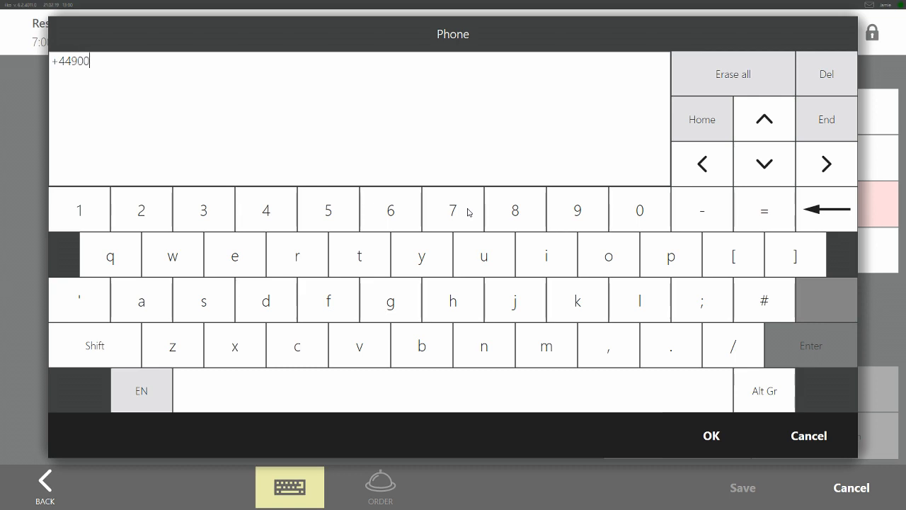
{"action": "left_click", "coordinate": [711, 436]}
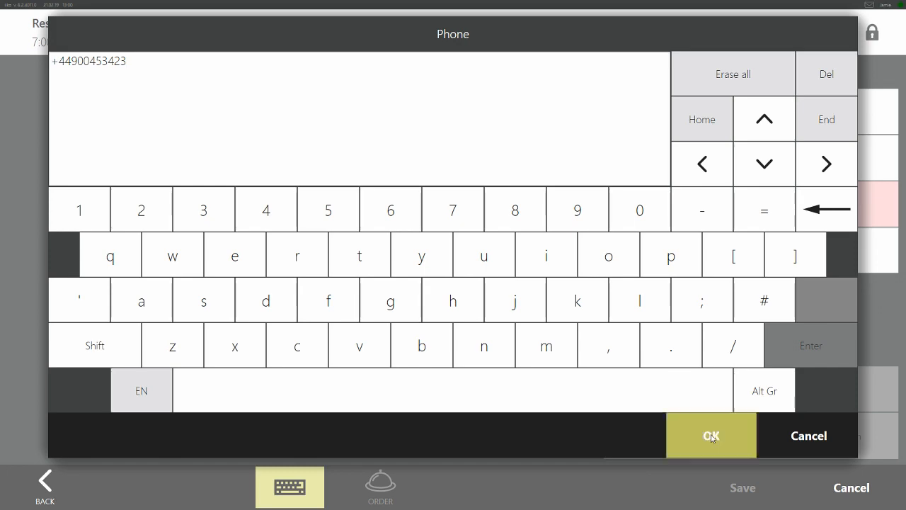
Correct the customer's phone number by replacing its last three digits
{"action": "left_click", "coordinate": [469, 208]}
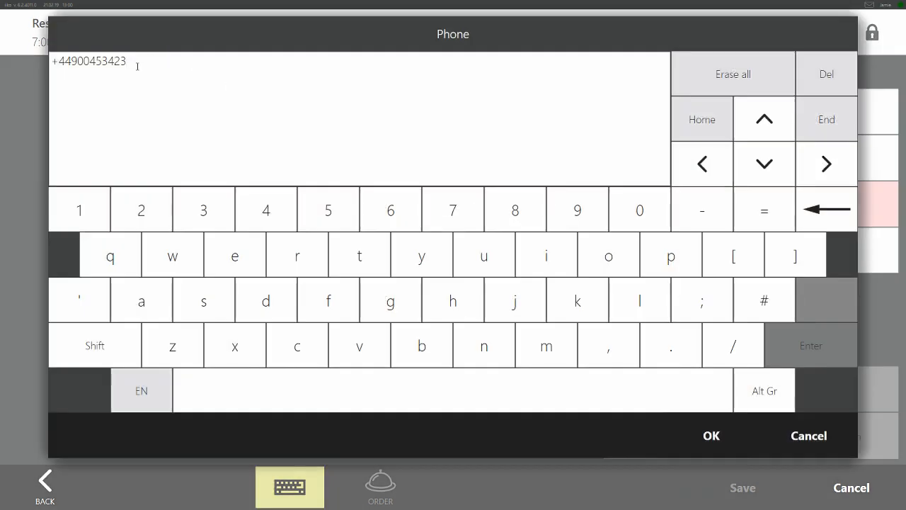
{"action": "key", "text": "BackSpace"}
{"action": "key", "text": "BackSpace"}
{"action": "key", "text": "BackSpace"}
{"action": "left_click", "coordinate": [712, 435]}
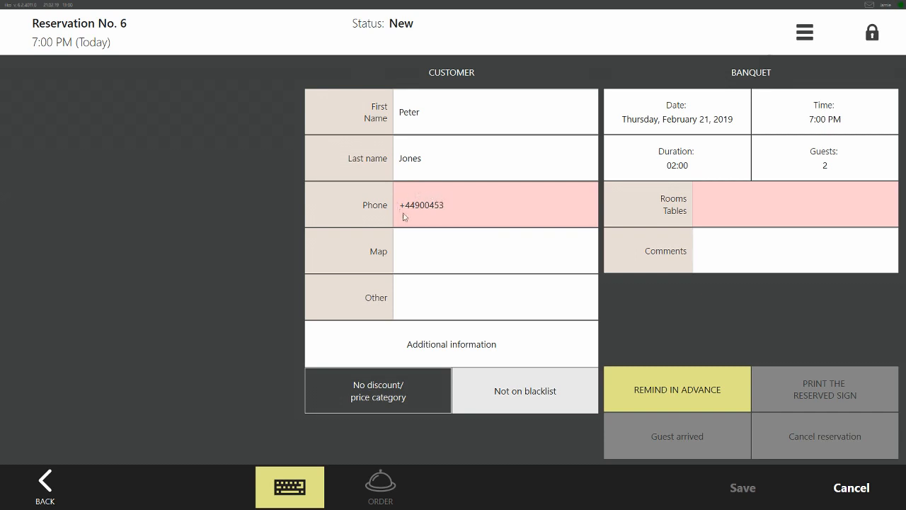
{"action": "left_click", "coordinate": [451, 219]}
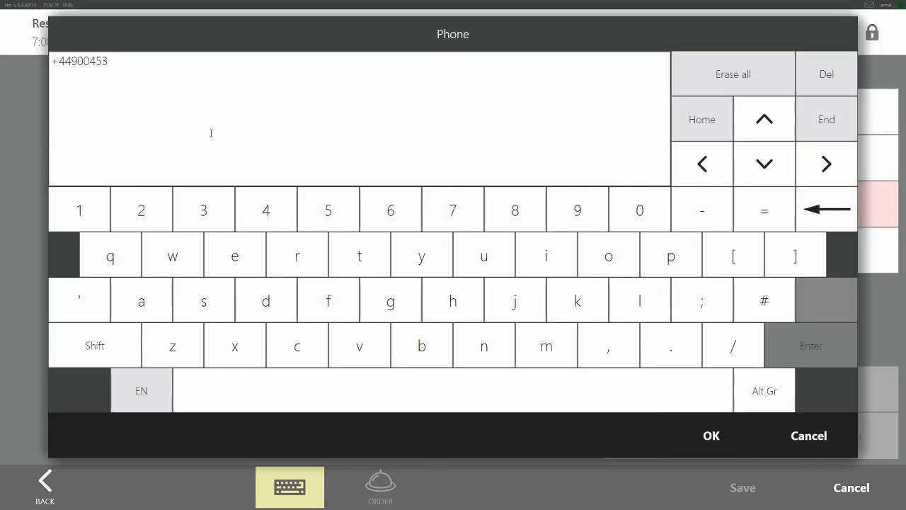
{"action": "type", "text": "456"}
{"action": "left_click", "coordinate": [711, 434]}
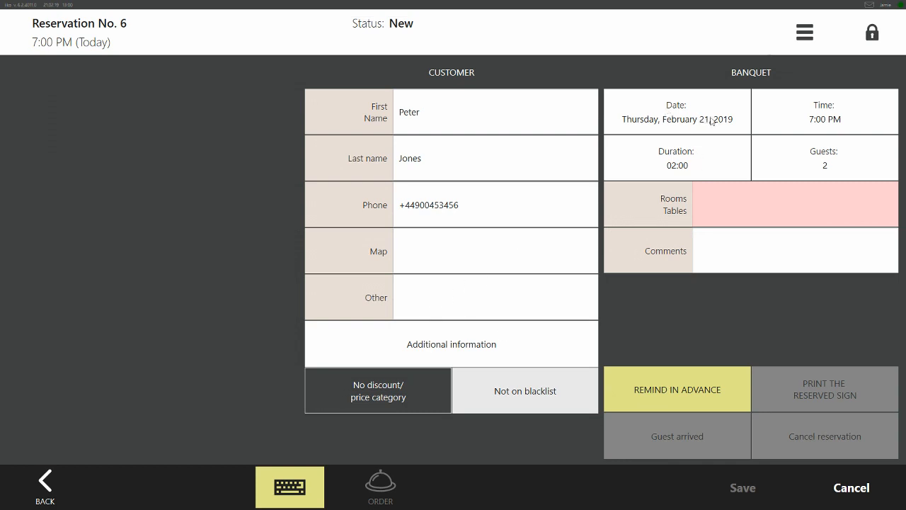
Set the number of guests to 4 and change the duration to 02:30, fine-tuning the minutes before confirming
{"action": "left_click", "coordinate": [796, 156]}
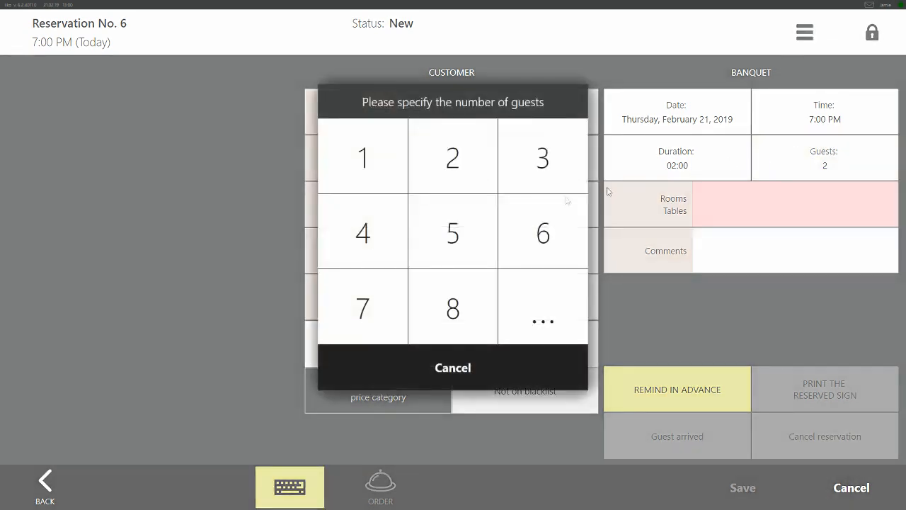
{"action": "left_click", "coordinate": [386, 243]}
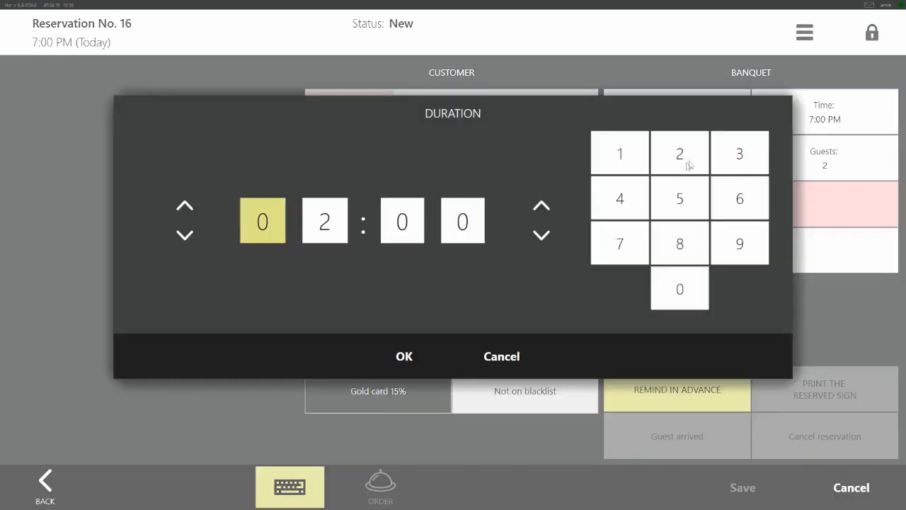
{"action": "left_click", "coordinate": [342, 228]}
{"action": "left_click", "coordinate": [411, 223]}
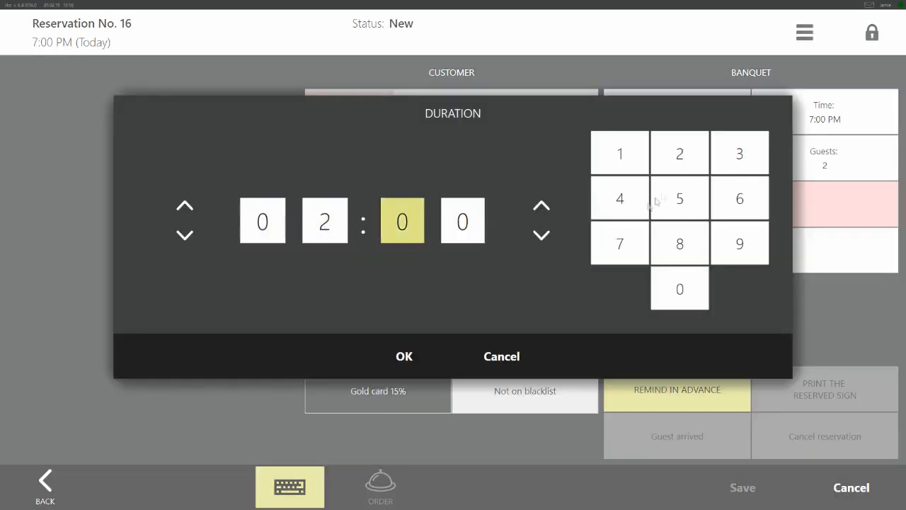
{"action": "left_click", "coordinate": [732, 157]}
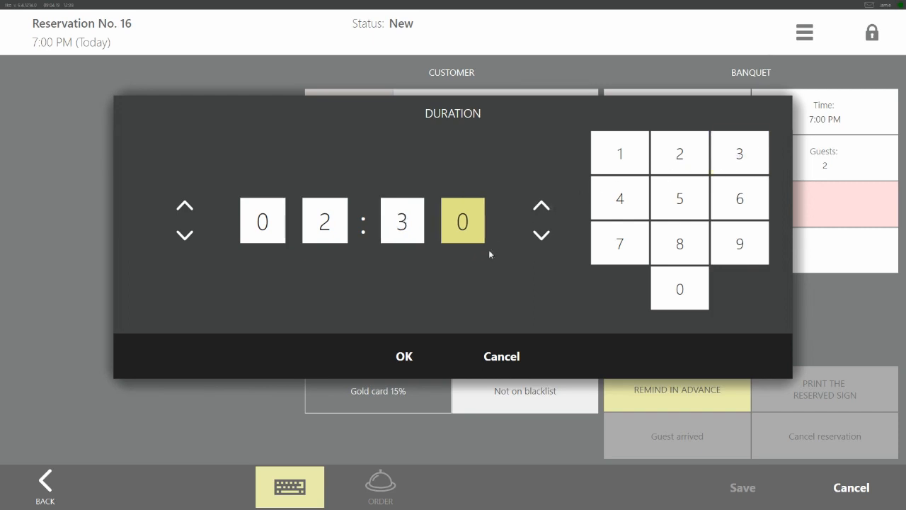
{"action": "left_click", "coordinate": [544, 208]}
{"action": "left_click", "coordinate": [544, 208]}
{"action": "left_click", "coordinate": [542, 236]}
{"action": "left_click", "coordinate": [542, 235]}
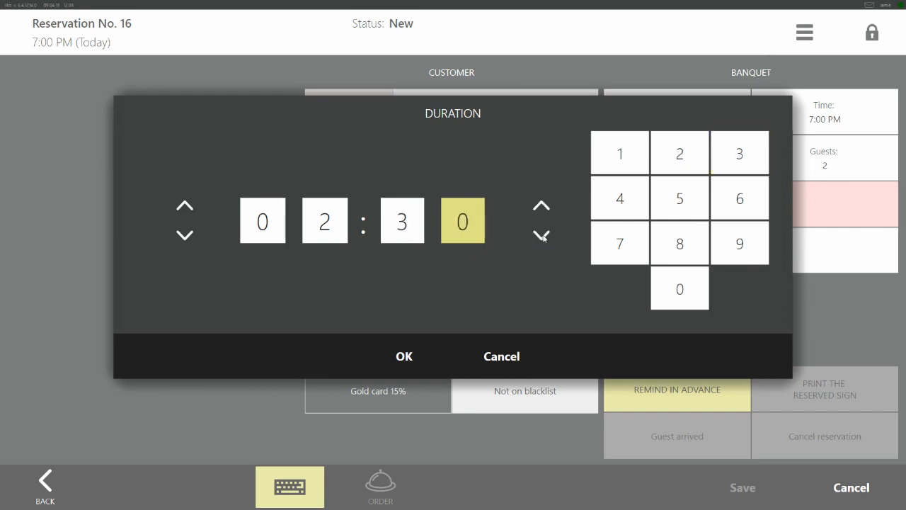
{"action": "left_click", "coordinate": [409, 356]}
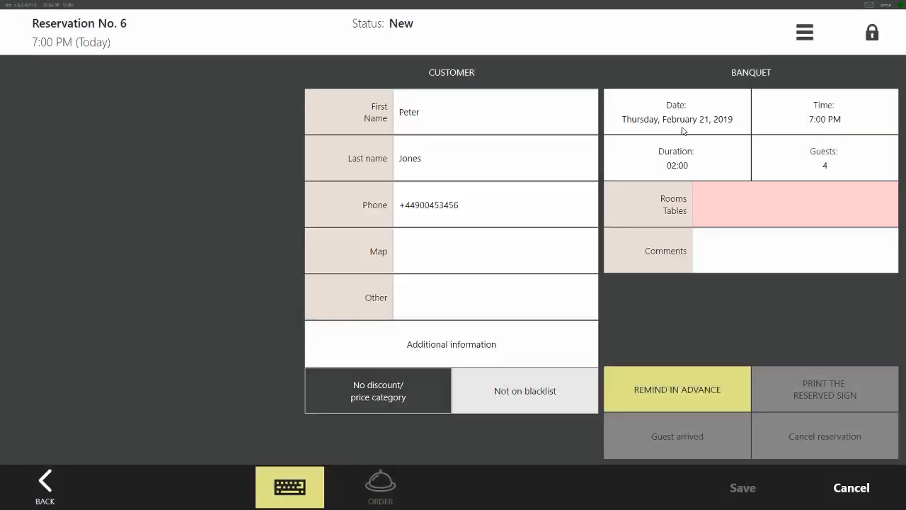
Assign table 24 on the Lower Floor to the reservation
{"action": "left_click", "coordinate": [722, 203]}
{"action": "left_click", "coordinate": [724, 146]}
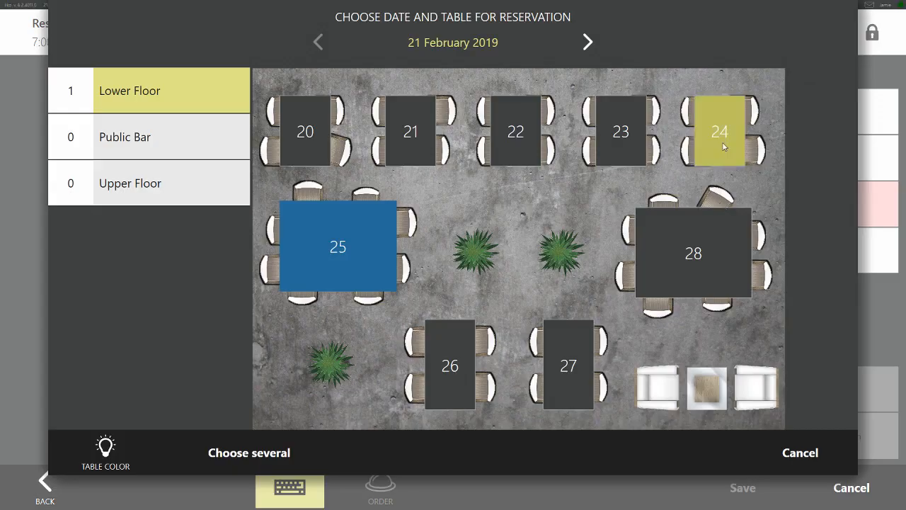
{"action": "left_click", "coordinate": [724, 205]}
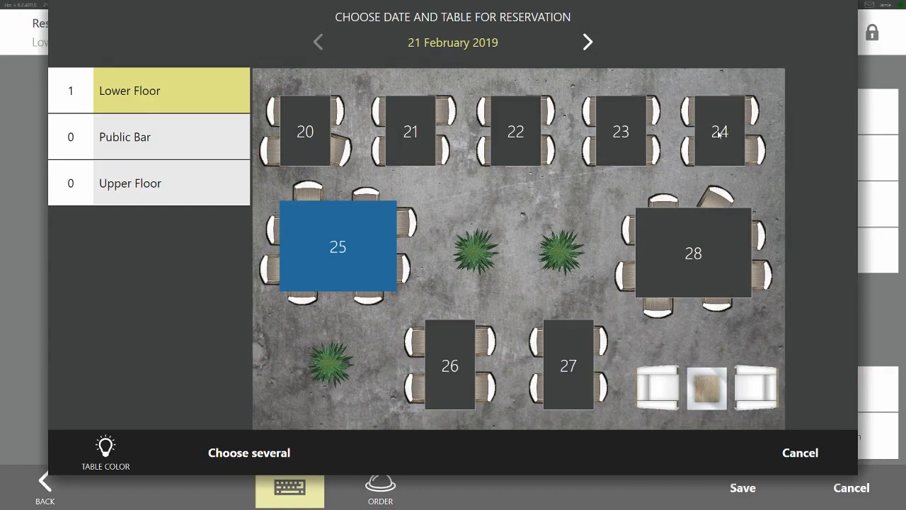
{"action": "left_click", "coordinate": [719, 134]}
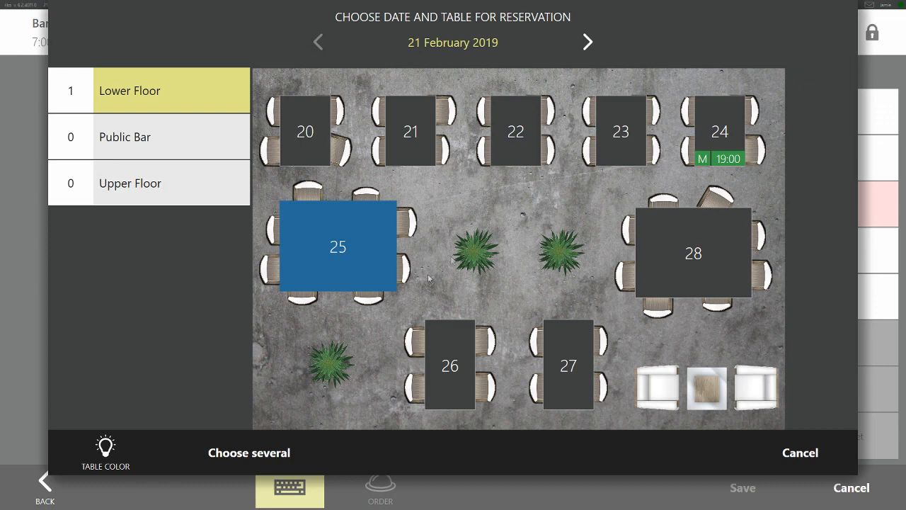
Turn on selection of several tables and assign tables 26 and 27 on the Lower Floor to the banquet
{"action": "left_click", "coordinate": [266, 455]}
{"action": "left_click", "coordinate": [266, 455]}
{"action": "left_click", "coordinate": [272, 449]}
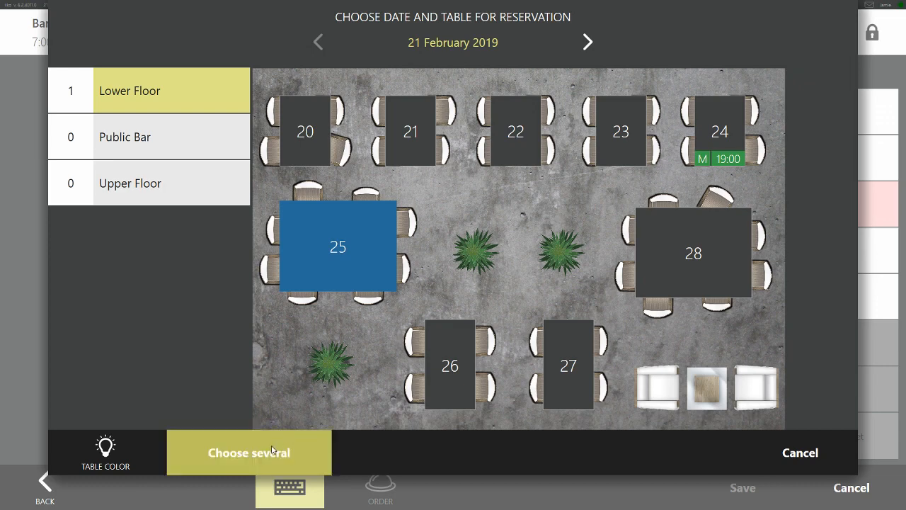
{"action": "left_click", "coordinate": [271, 450]}
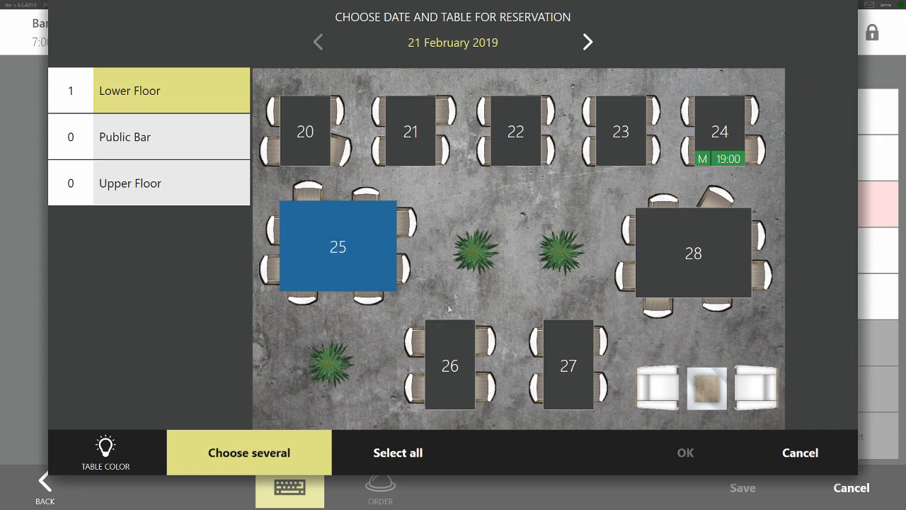
{"action": "left_click", "coordinate": [453, 365]}
{"action": "left_click", "coordinate": [566, 367]}
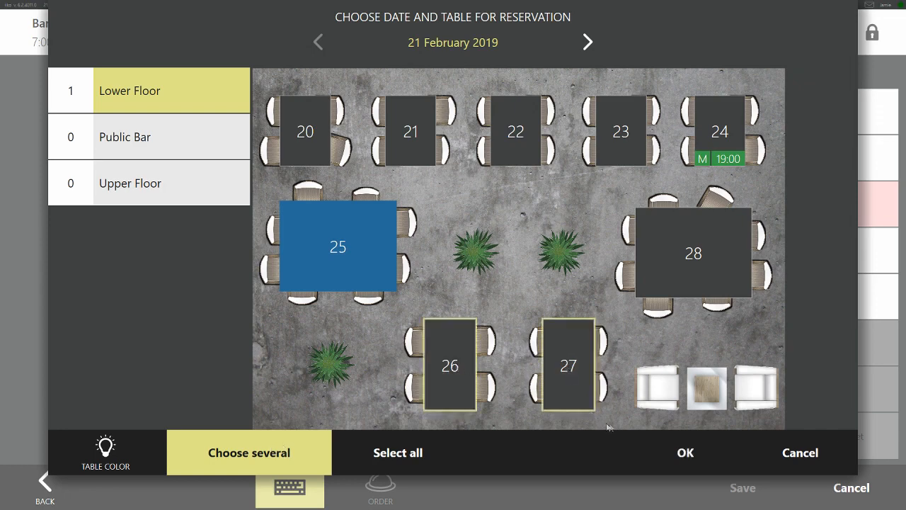
{"action": "left_click", "coordinate": [687, 453]}
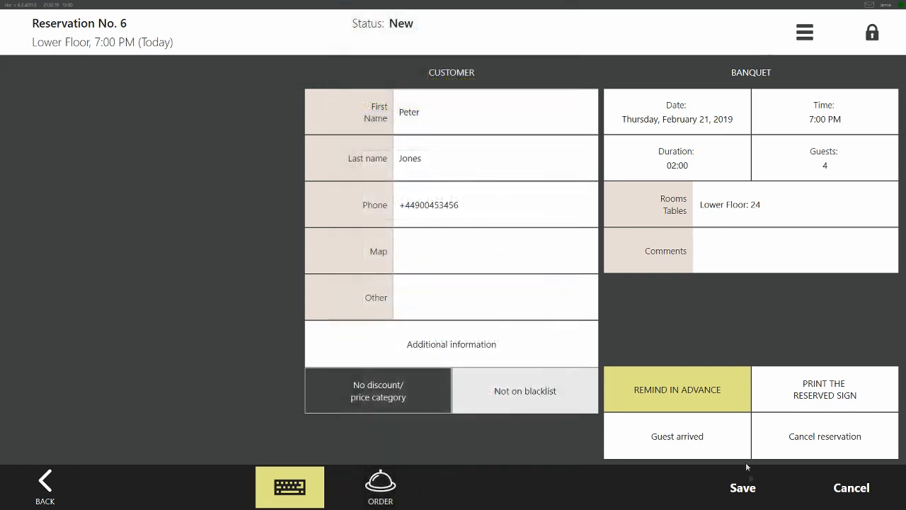
Save the reservation, check it on the Lower Floor plan and return to the reservations list
{"action": "left_click", "coordinate": [743, 487]}
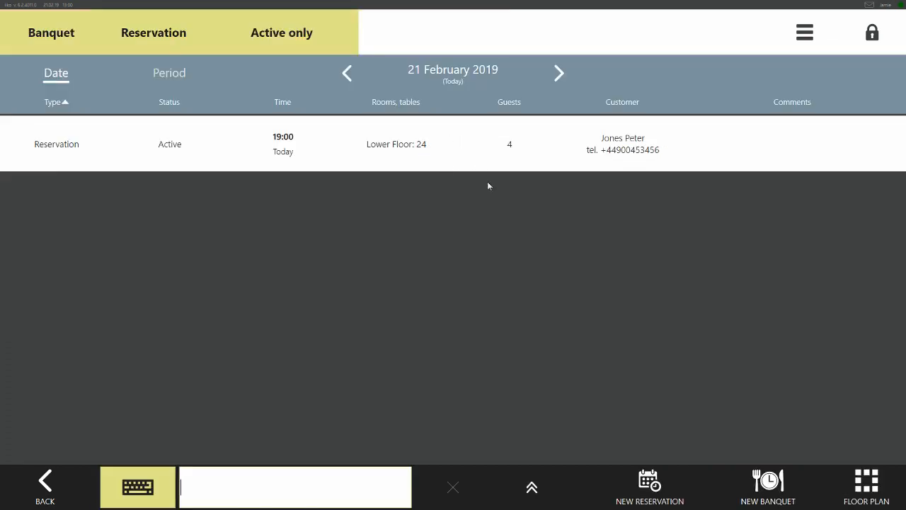
{"action": "left_click", "coordinate": [863, 490]}
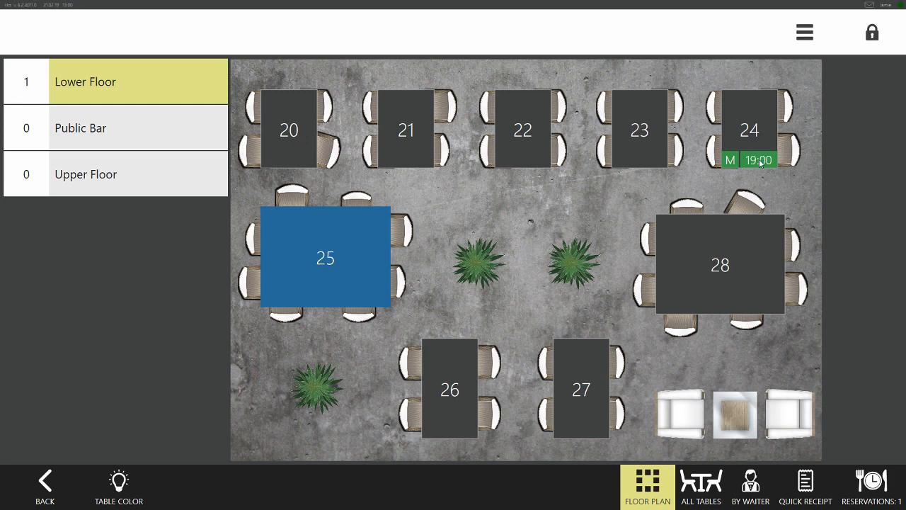
{"action": "left_click", "coordinate": [871, 490]}
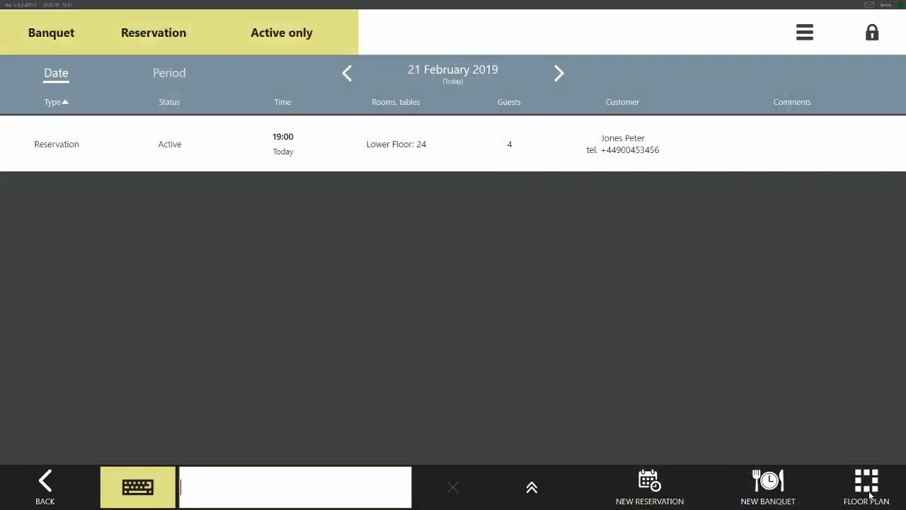
Create a new banquet for an existing customer chosen from the guest list
{"action": "left_click", "coordinate": [768, 484]}
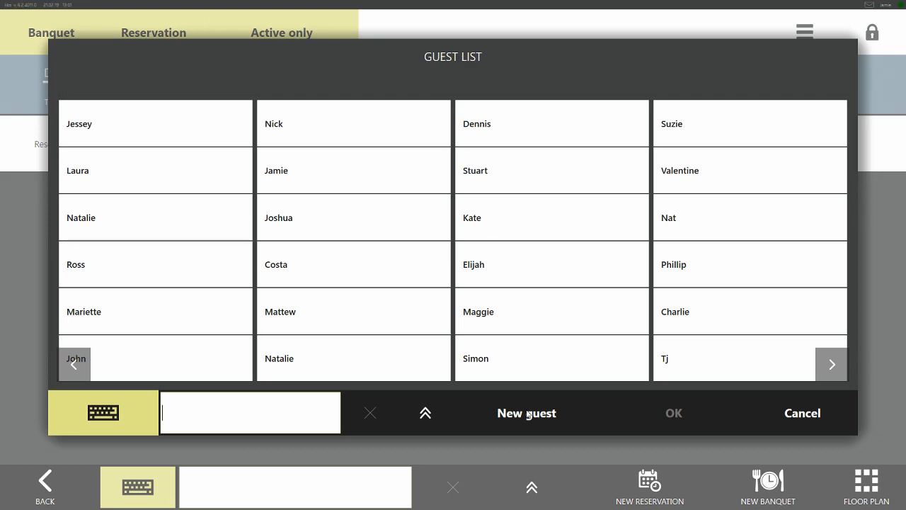
{"action": "left_click", "coordinate": [684, 266]}
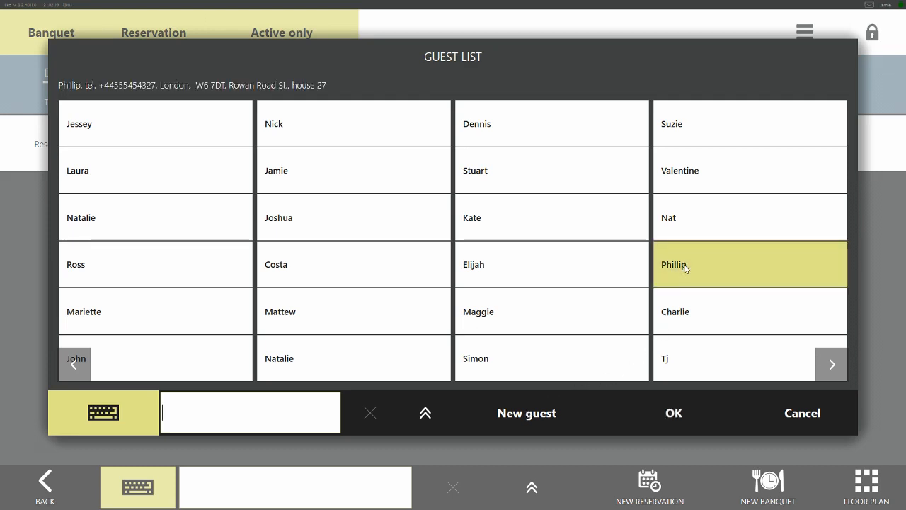
{"action": "left_click", "coordinate": [665, 413]}
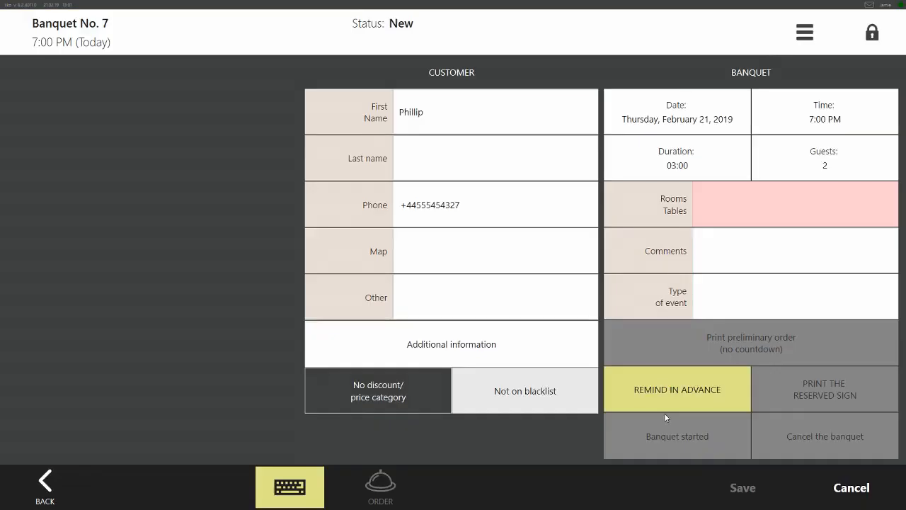
Set the banquet's guest count to 8 and assign tables 26 and 27 on the Lower Floor to it
{"action": "left_click", "coordinate": [804, 168]}
{"action": "left_click", "coordinate": [461, 304]}
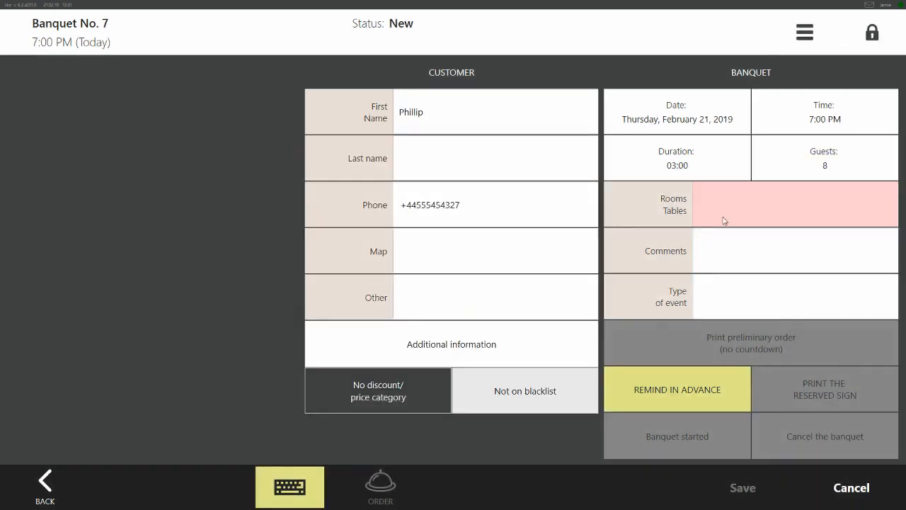
{"action": "left_click", "coordinate": [730, 212]}
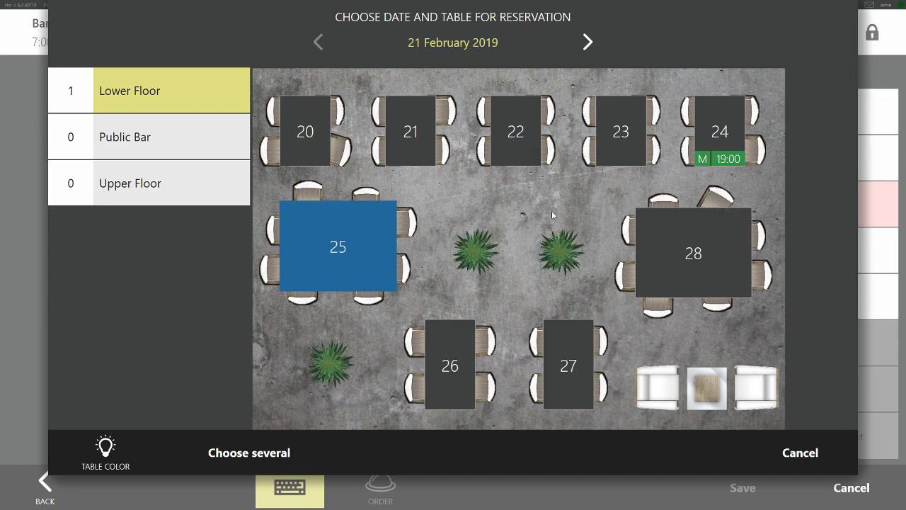
{"action": "left_click", "coordinate": [268, 454]}
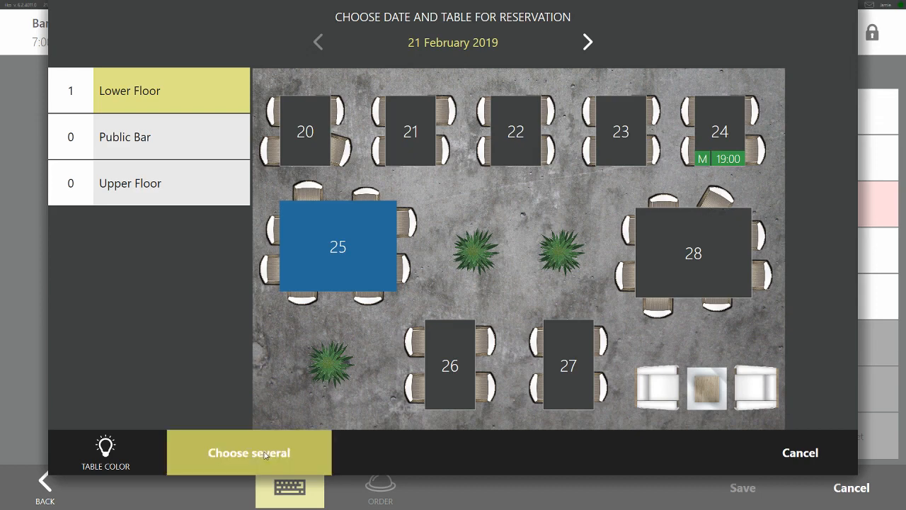
{"action": "left_click", "coordinate": [272, 451]}
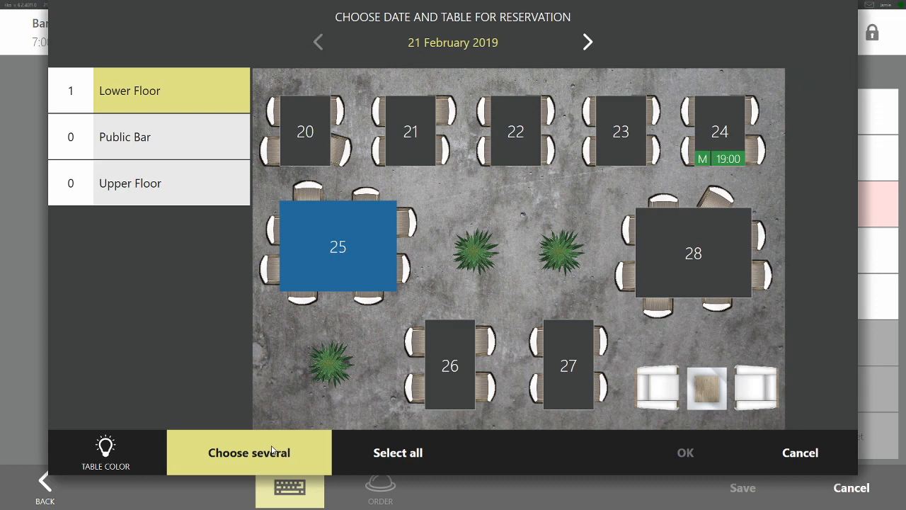
{"action": "left_click", "coordinate": [452, 363]}
{"action": "left_click", "coordinate": [566, 364]}
{"action": "left_click", "coordinate": [685, 452]}
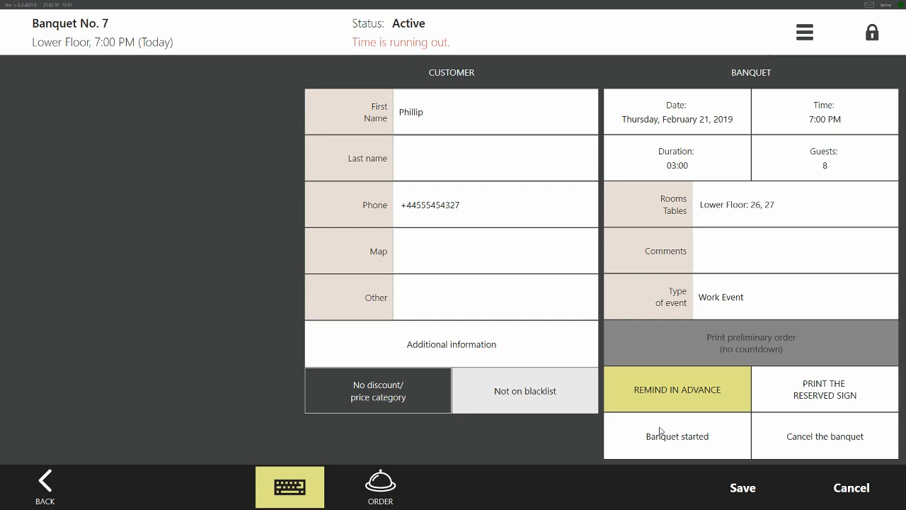
Open the banquet's order and make a £150.00 prepayment by Amex bank card
{"action": "left_click", "coordinate": [379, 493]}
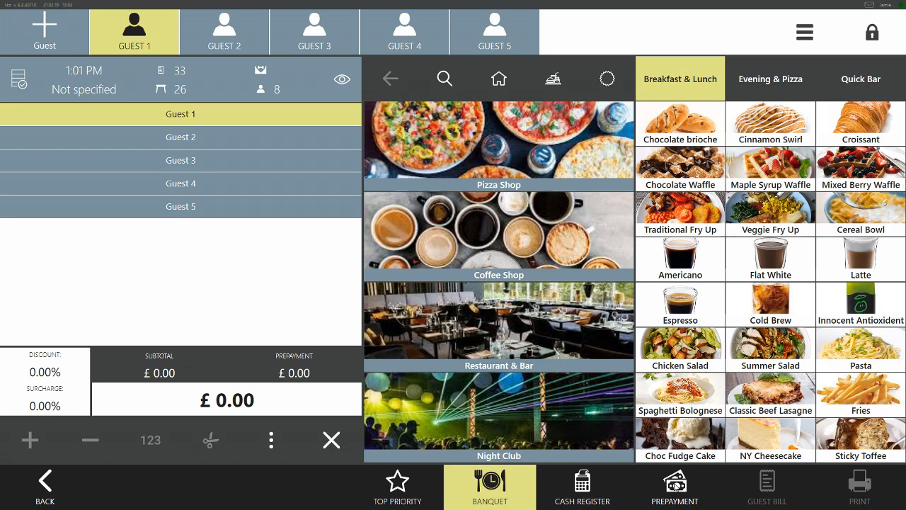
{"action": "left_click", "coordinate": [676, 485]}
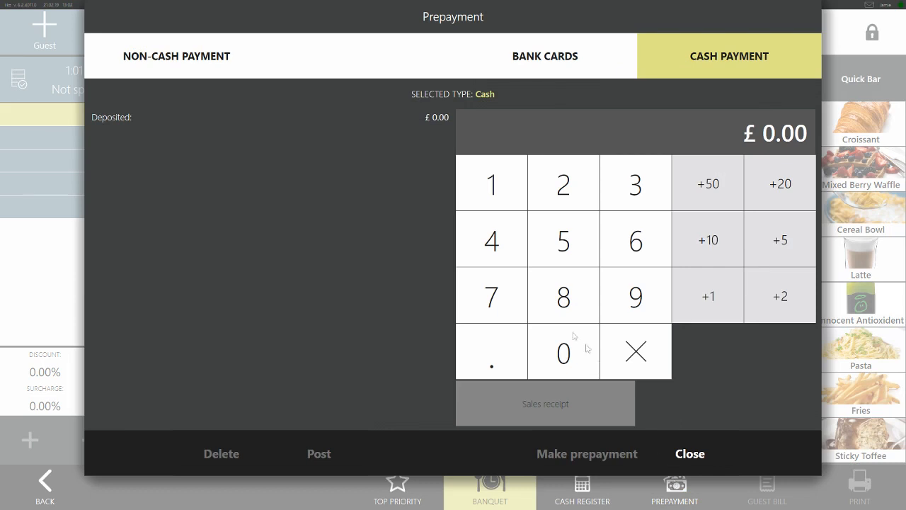
{"action": "left_click", "coordinate": [561, 71]}
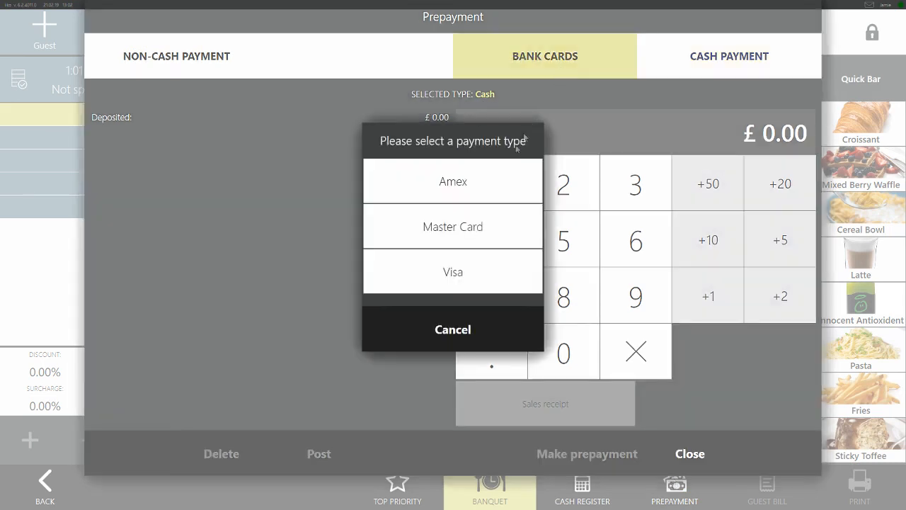
{"action": "left_click", "coordinate": [456, 186]}
{"action": "left_click", "coordinate": [476, 187]}
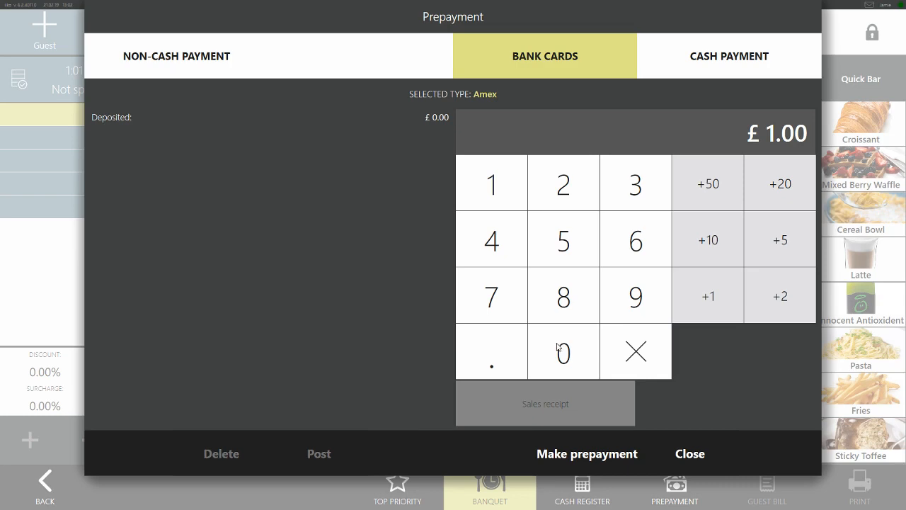
{"action": "left_click", "coordinate": [564, 255]}
{"action": "left_click", "coordinate": [568, 347]}
{"action": "left_click", "coordinate": [597, 453]}
{"action": "left_click", "coordinate": [681, 453]}
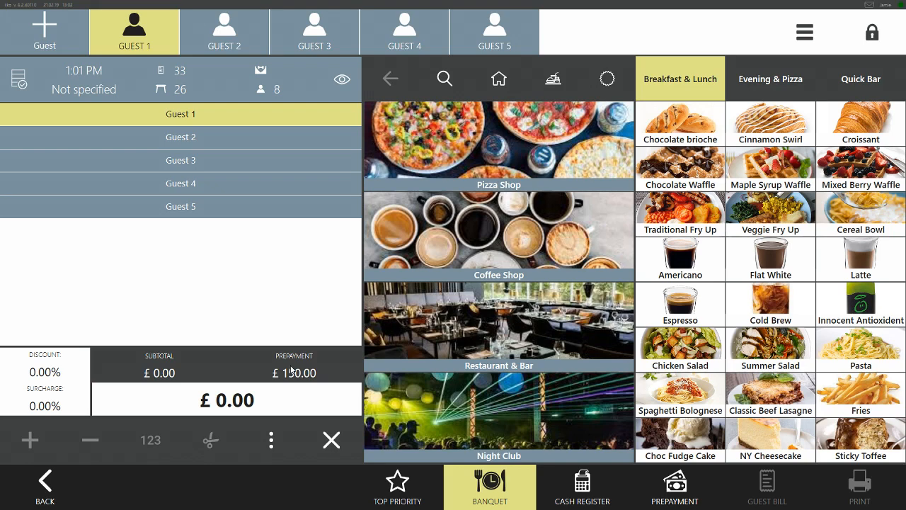
Add House Pinot in the 125ml size from the Quick Bar items to Guest 1 and set its quantity to 8
{"action": "left_click", "coordinate": [875, 79]}
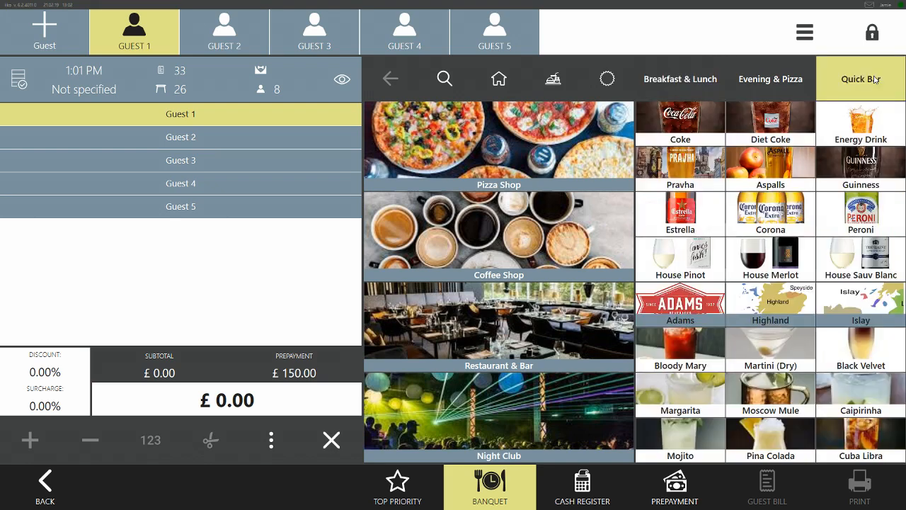
{"action": "left_click", "coordinate": [679, 255]}
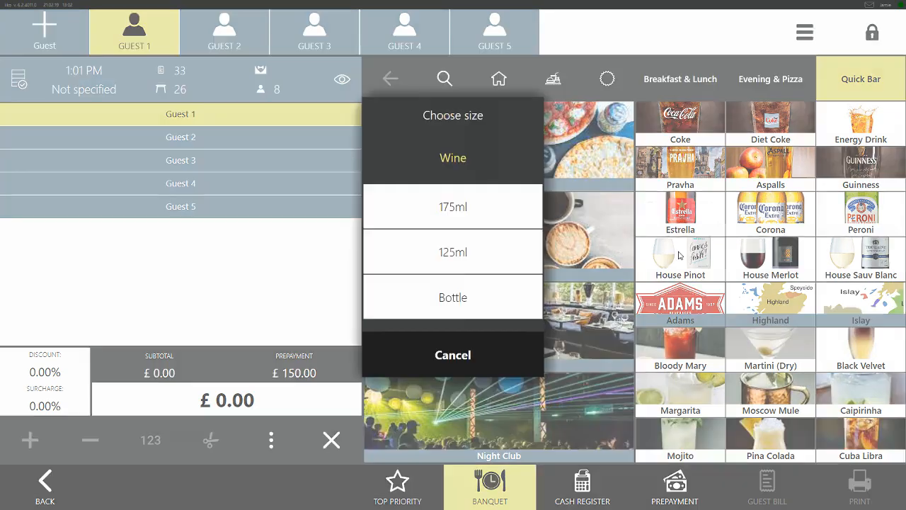
{"action": "left_click", "coordinate": [480, 250]}
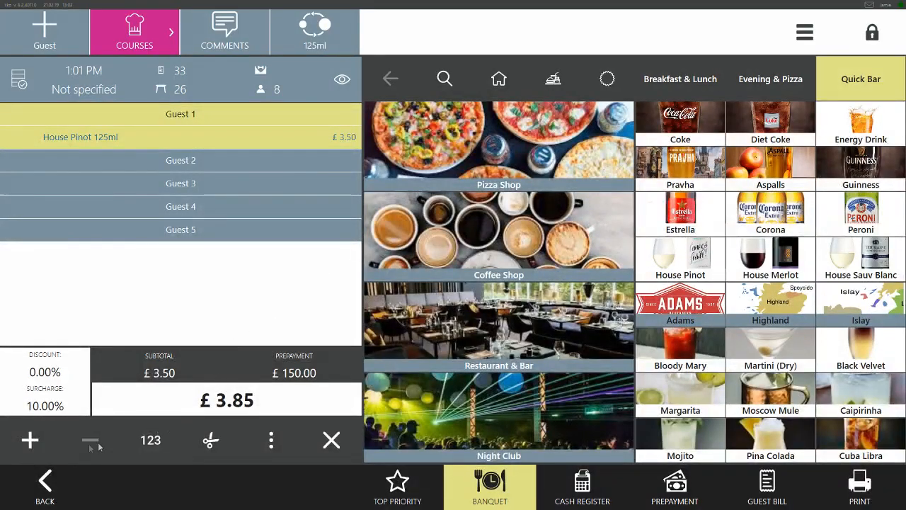
{"action": "left_click", "coordinate": [138, 439]}
{"action": "left_click", "coordinate": [364, 294]}
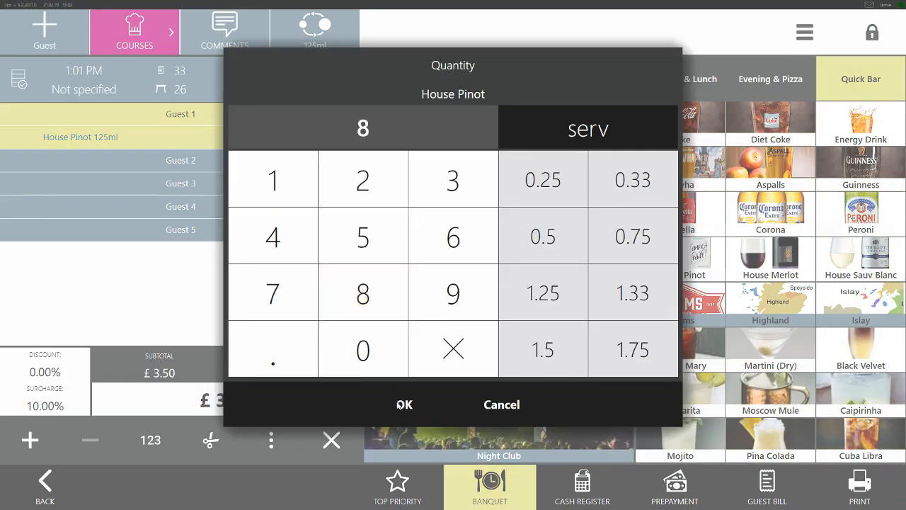
{"action": "left_click", "coordinate": [400, 404]}
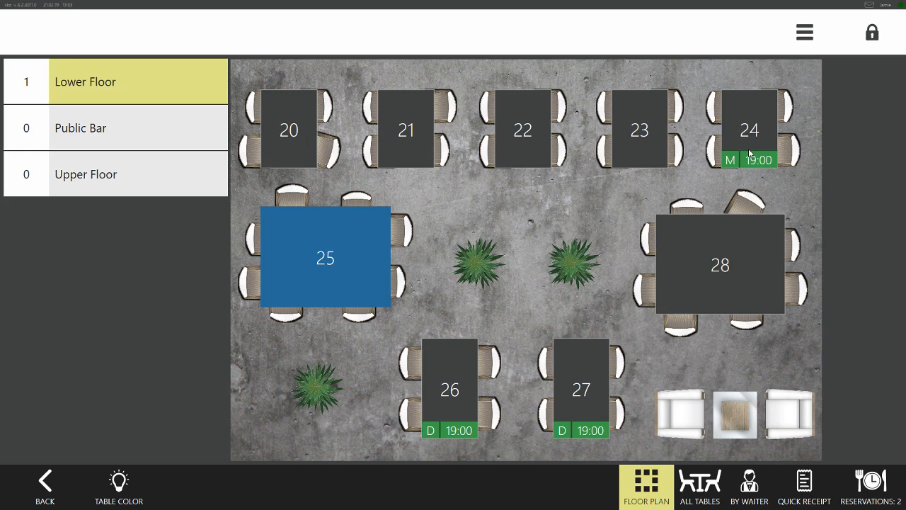
Open table 24 from the Lower Floor plan and check the reservations list by period and by date
{"action": "left_click", "coordinate": [749, 151]}
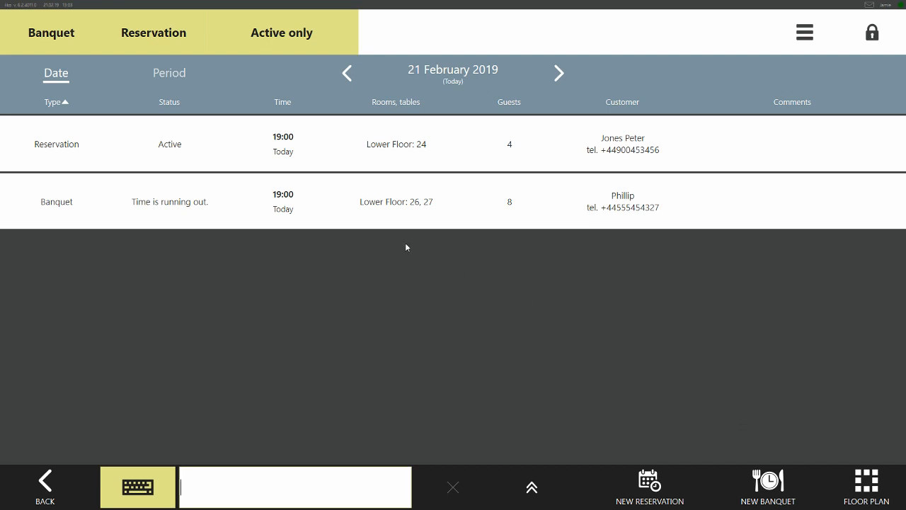
{"action": "left_click", "coordinate": [180, 81]}
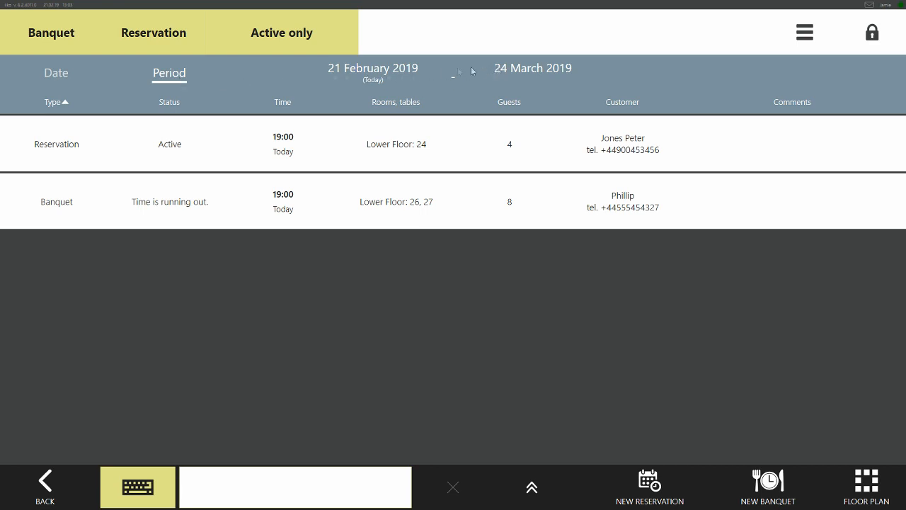
{"action": "left_click", "coordinate": [67, 73]}
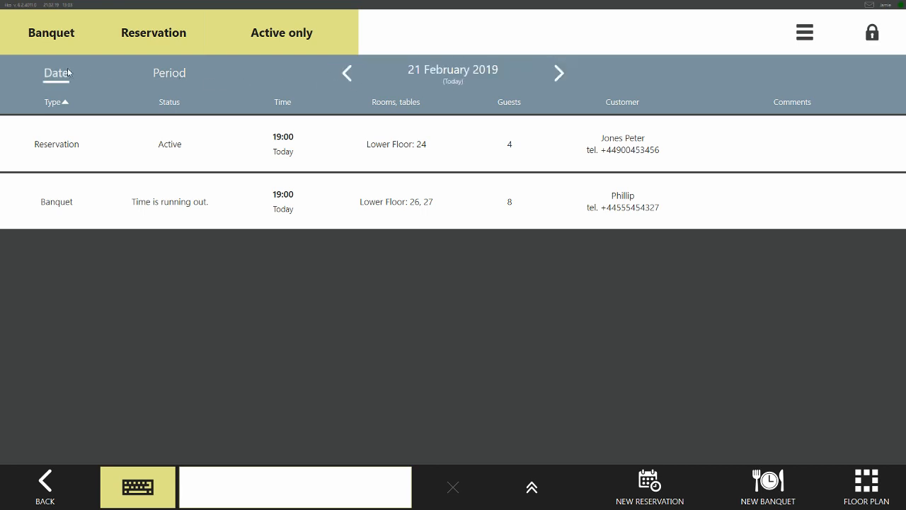
Create a new reservation for an existing customer from the guest list and assign table 21 on the Lower Floor
{"action": "left_click", "coordinate": [656, 478]}
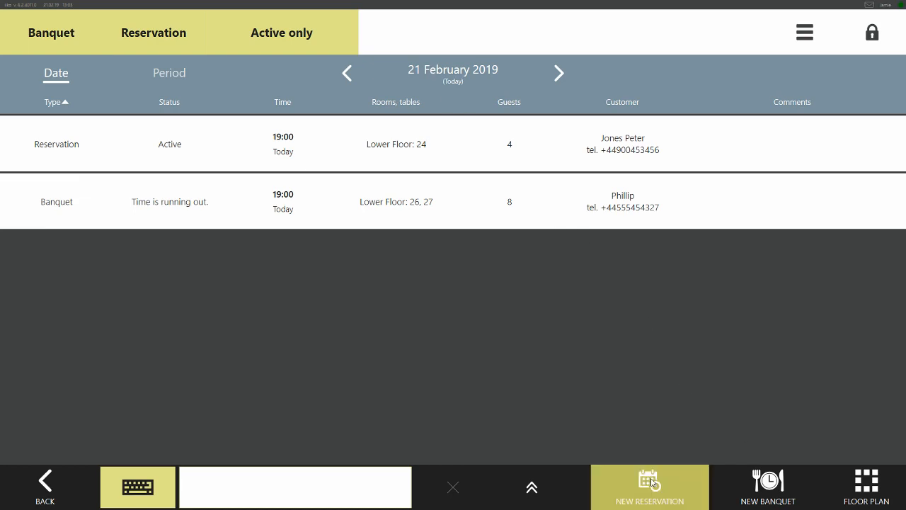
{"action": "left_click", "coordinate": [499, 368]}
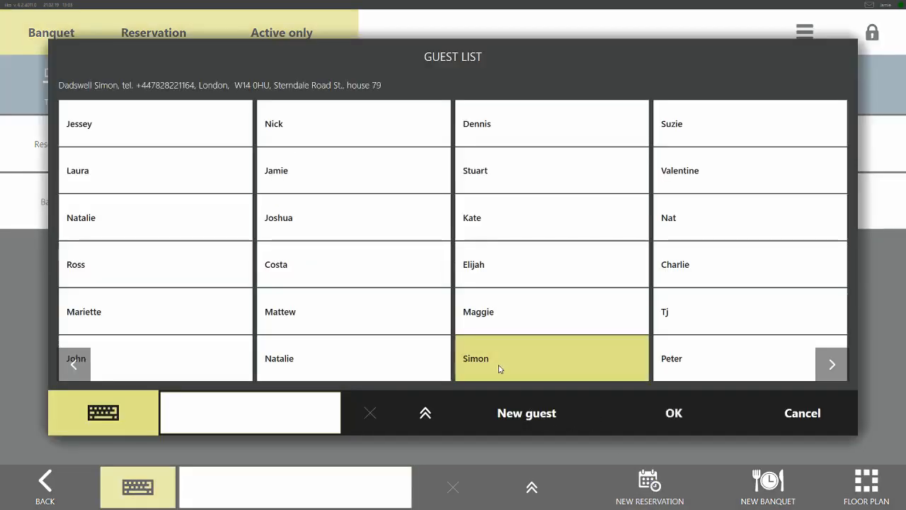
{"action": "left_click", "coordinate": [681, 419]}
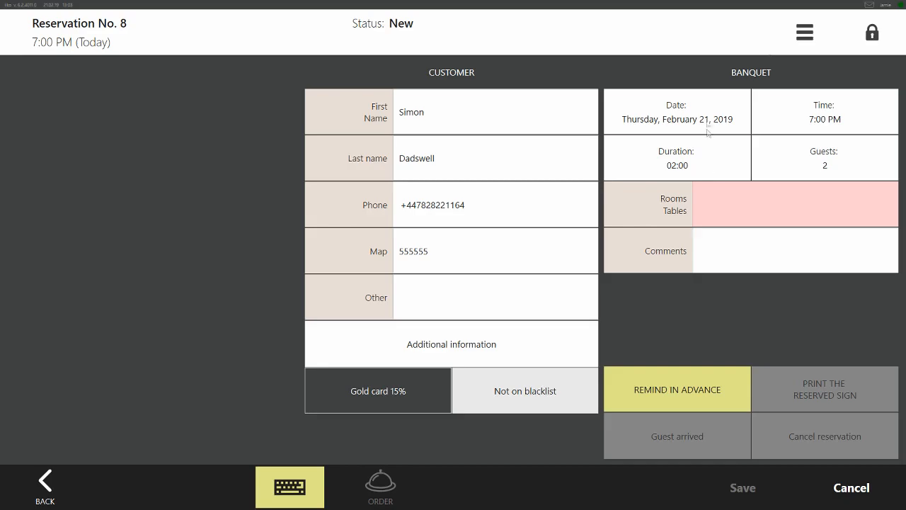
{"action": "left_click", "coordinate": [707, 113]}
{"action": "left_click", "coordinate": [417, 134]}
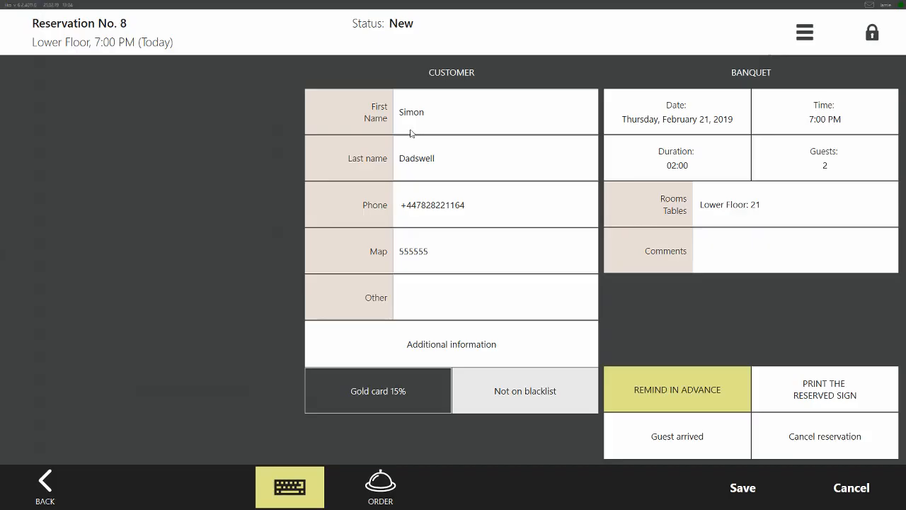
Change the reservation's date to 9 March 2019, keeping table 21 on the Lower Floor
{"action": "left_click", "coordinate": [668, 126]}
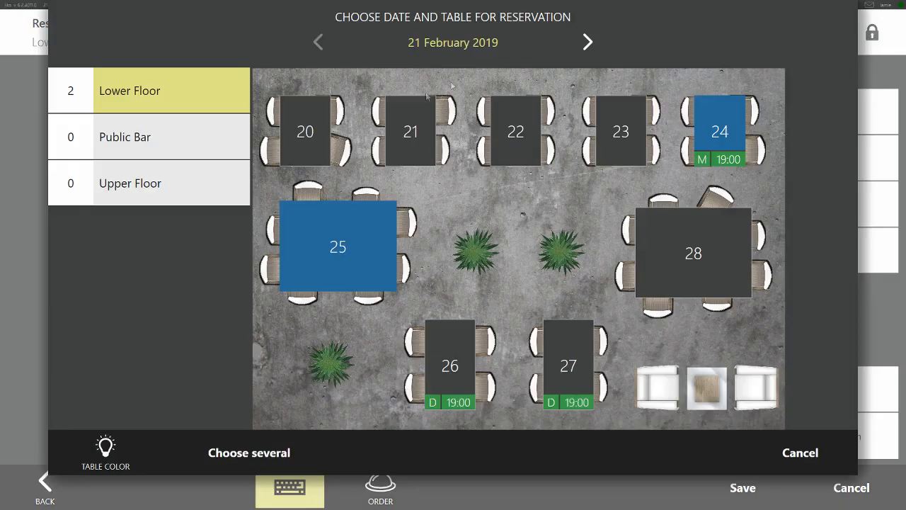
{"action": "left_click", "coordinate": [593, 44]}
{"action": "left_click", "coordinate": [593, 44]}
{"action": "left_click", "coordinate": [593, 43]}
{"action": "left_click", "coordinate": [447, 46]}
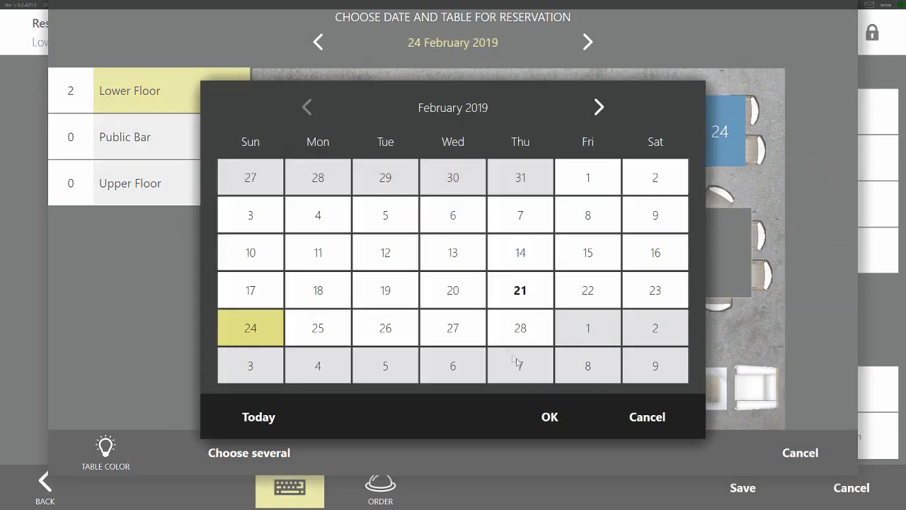
{"action": "left_click", "coordinate": [634, 375]}
{"action": "left_click", "coordinate": [550, 412]}
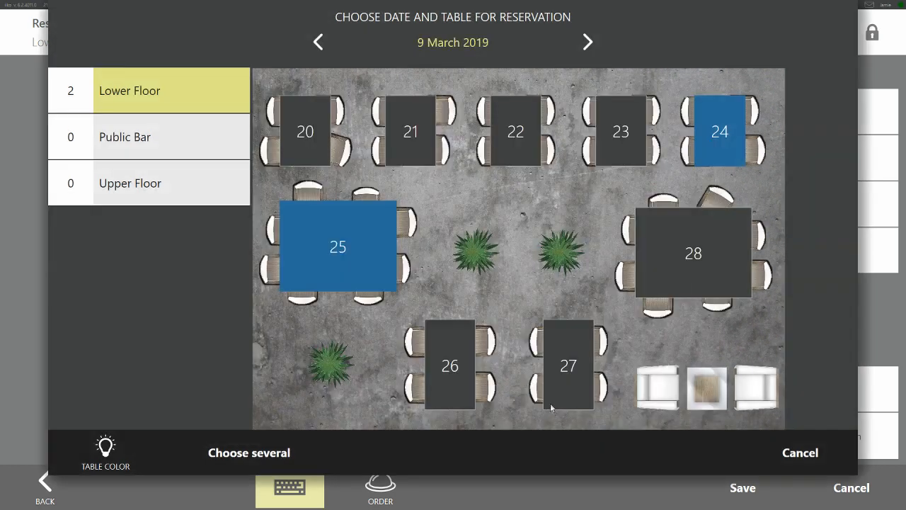
{"action": "left_click", "coordinate": [423, 132]}
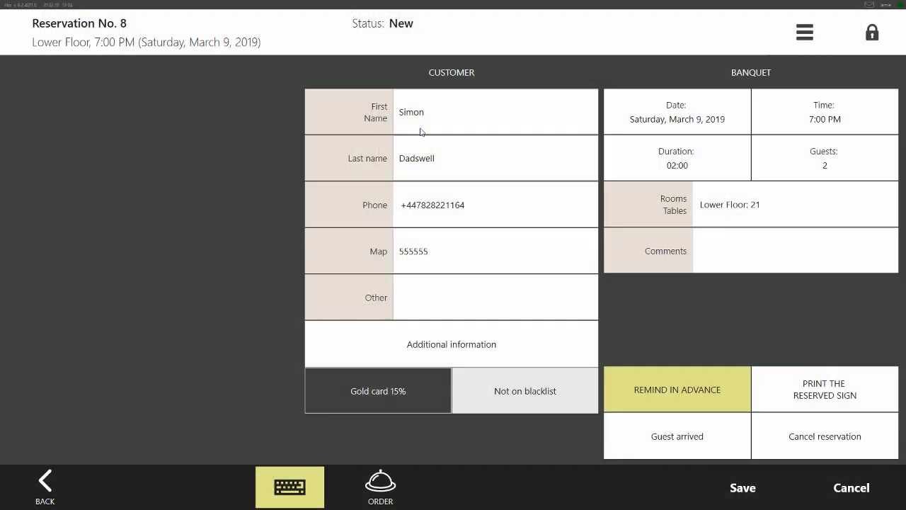
Save the reservation and list all reservations and banquets by period
{"action": "left_click", "coordinate": [734, 492]}
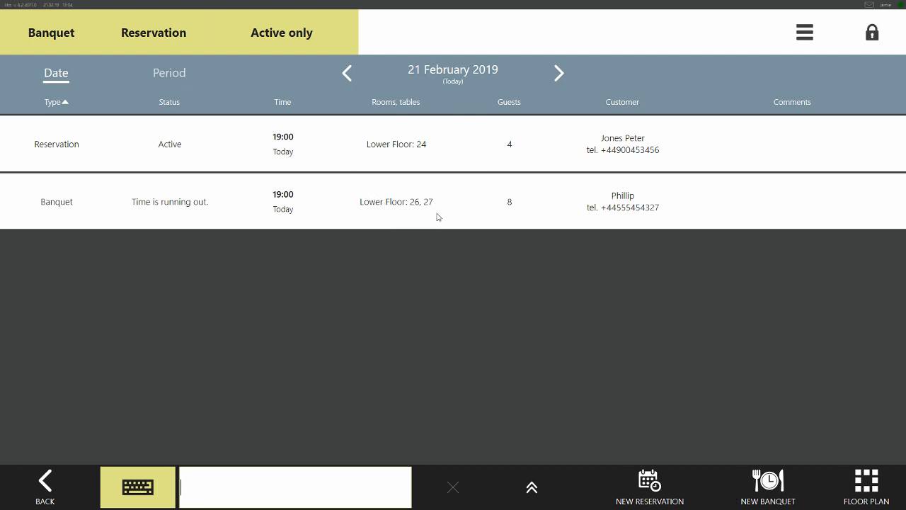
{"action": "left_click", "coordinate": [181, 79]}
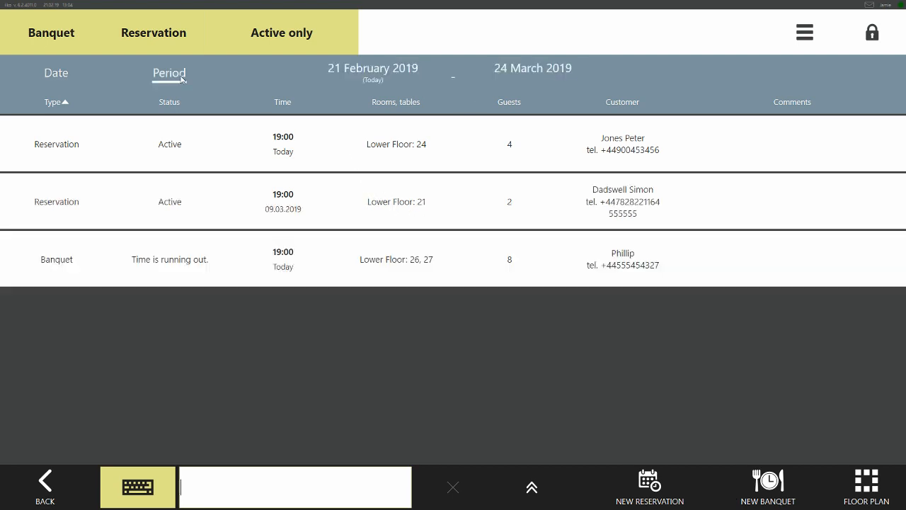